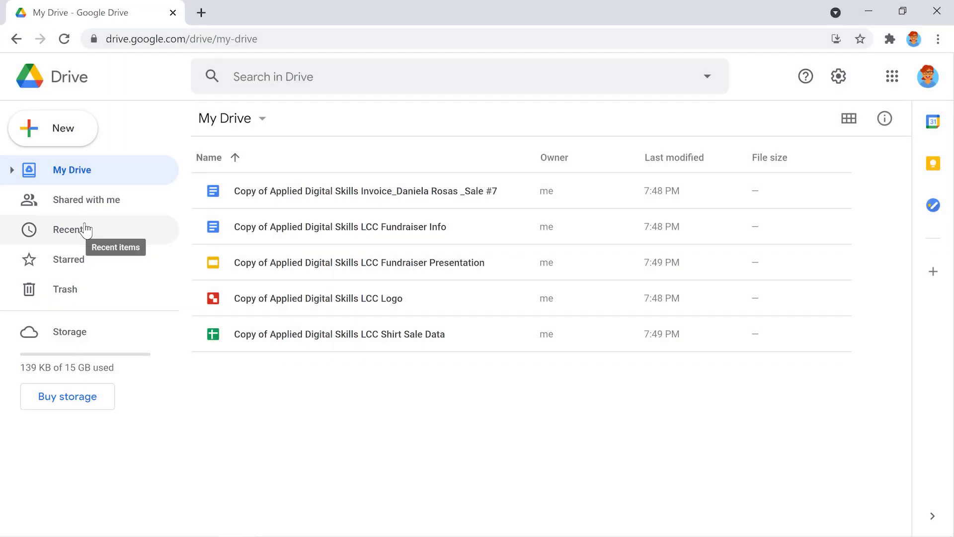
- Switch the Drive view to the Recent files list
click(87, 230)
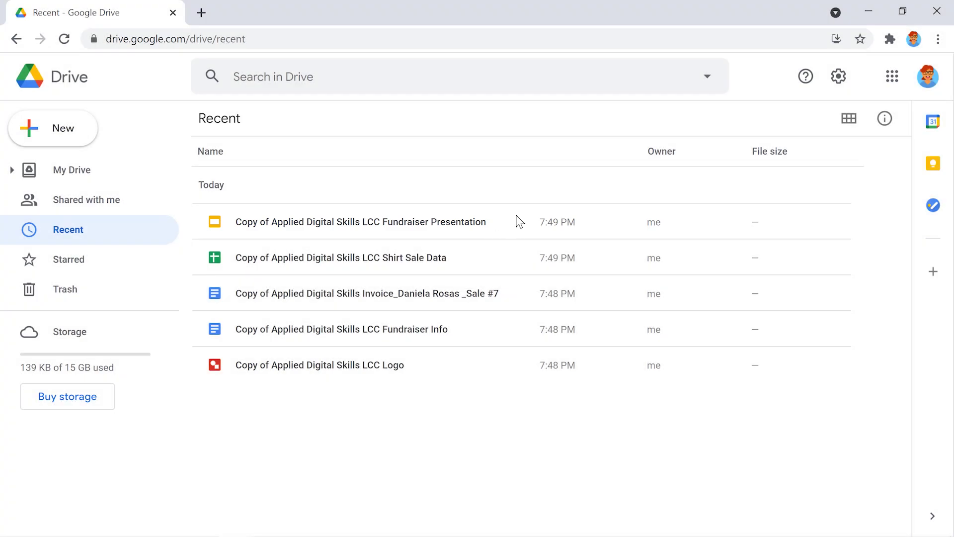
- Rename the presentation copy to 'LCC Fundraiser Presentation' by removing the 'Copy of Applied Digital Skills' prefix
click(519, 222)
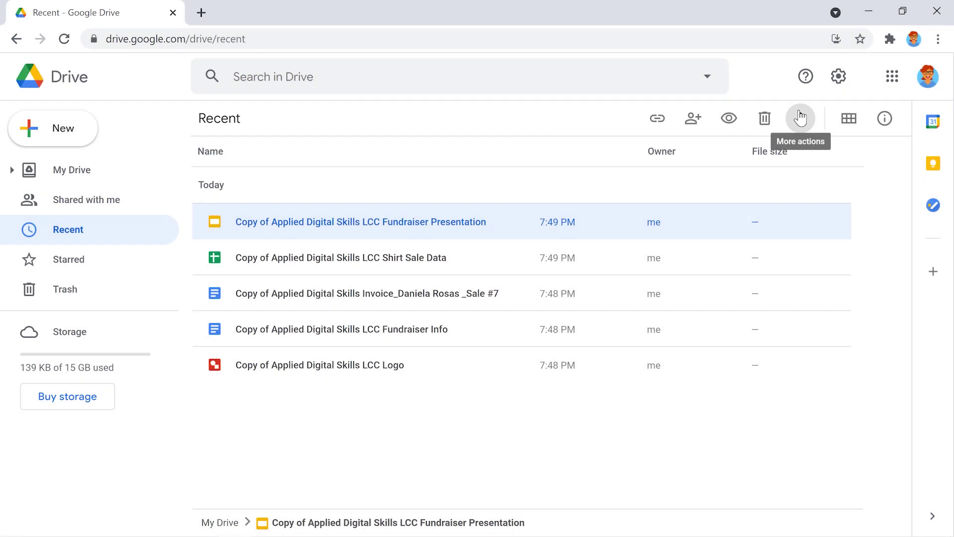
click(801, 119)
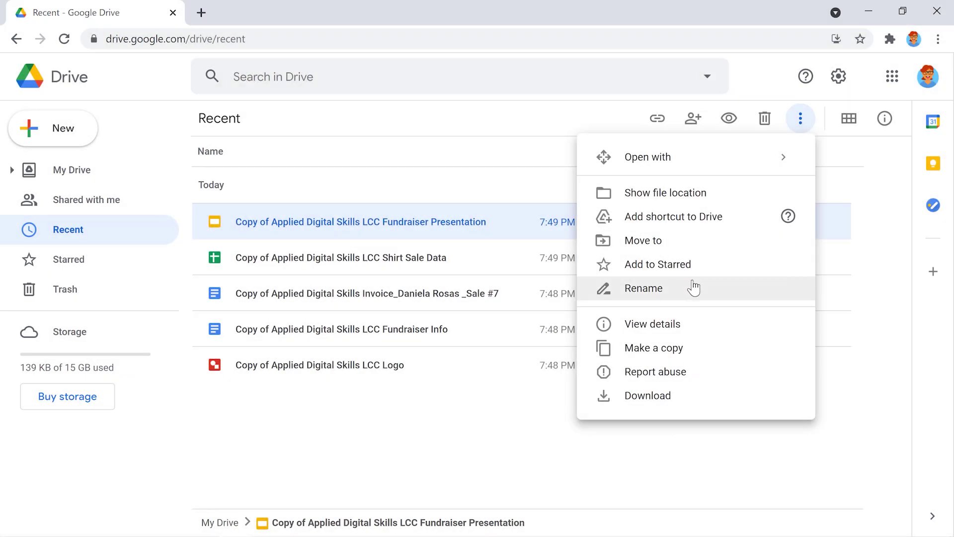
click(694, 289)
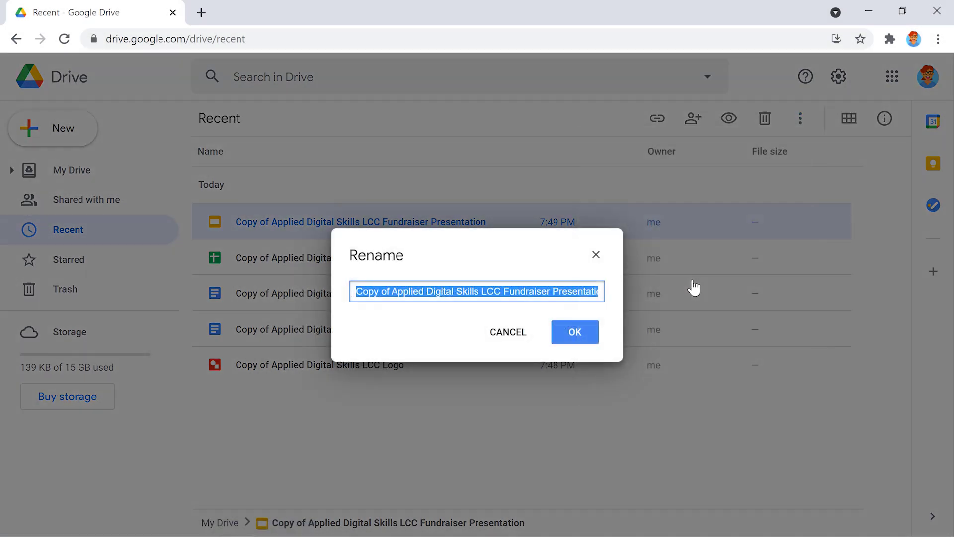
drag(483, 292, 357, 292)
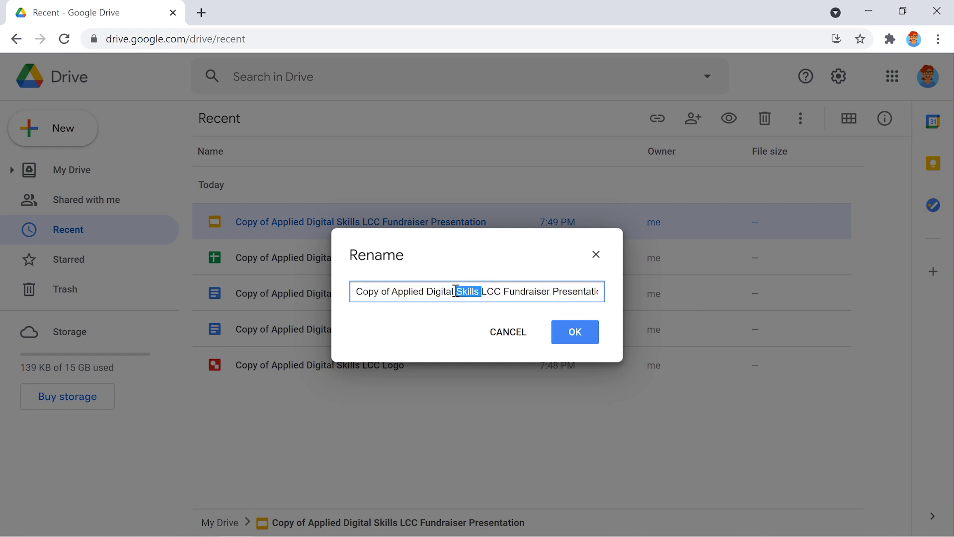
key(BackSpace)
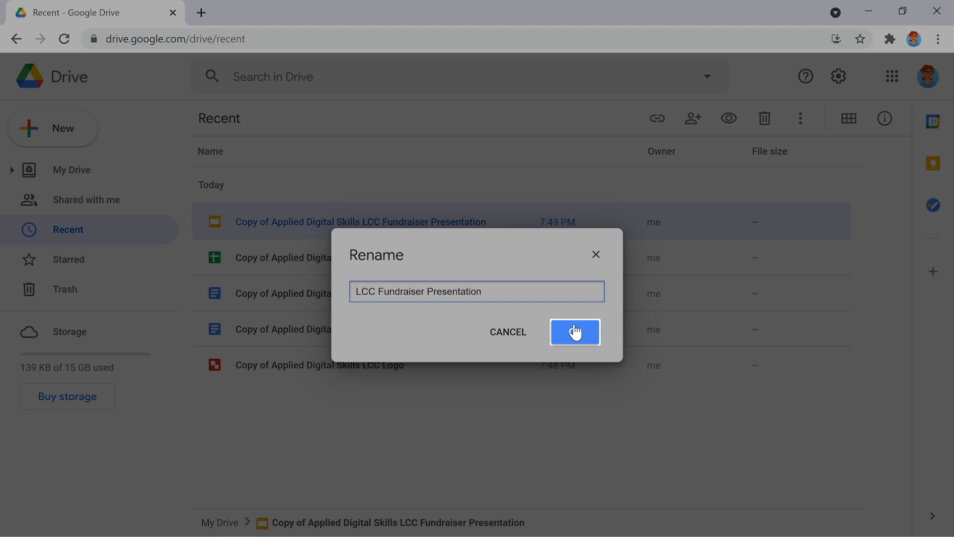
click(574, 331)
click(575, 332)
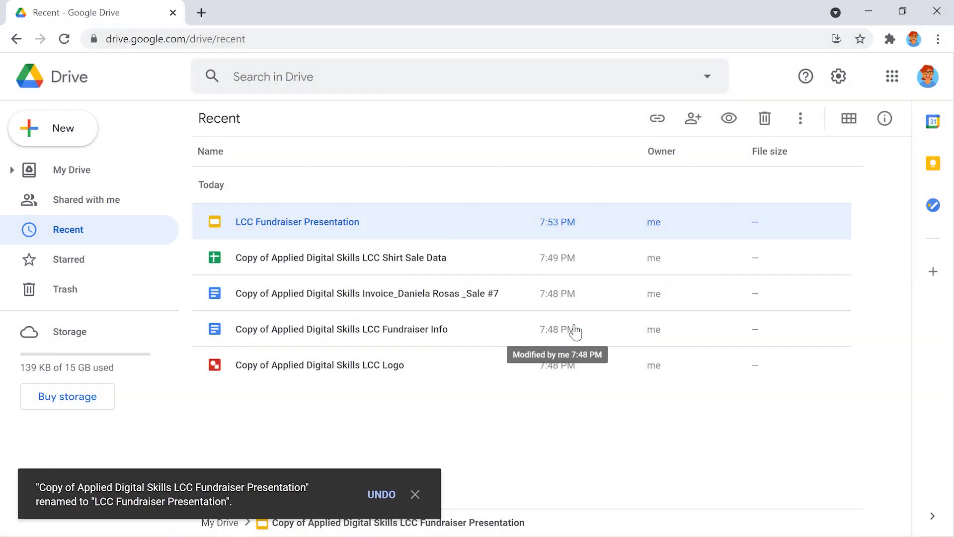
- Rename the spreadsheet copy to 'LCC Shirt Sale Data', then select the invoice document for renaming
click(530, 256)
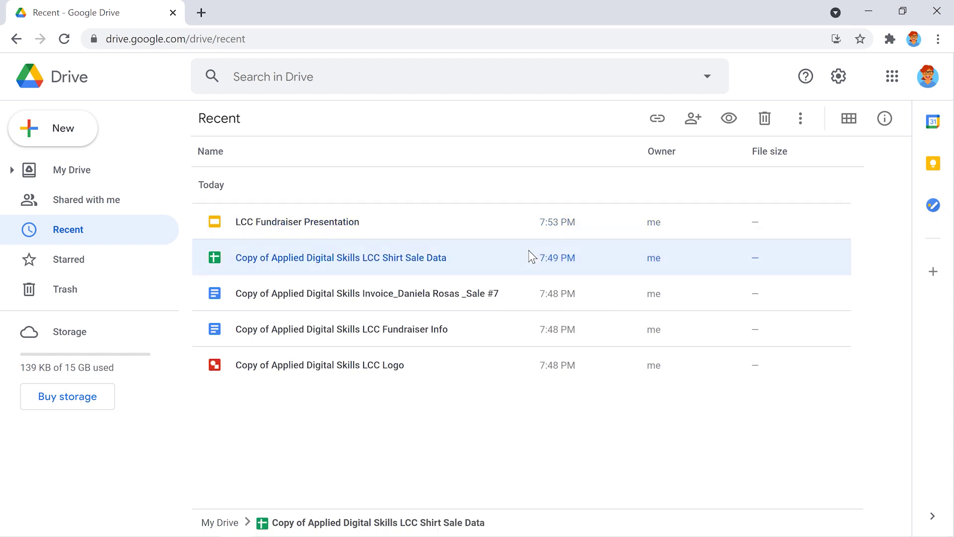
click(801, 118)
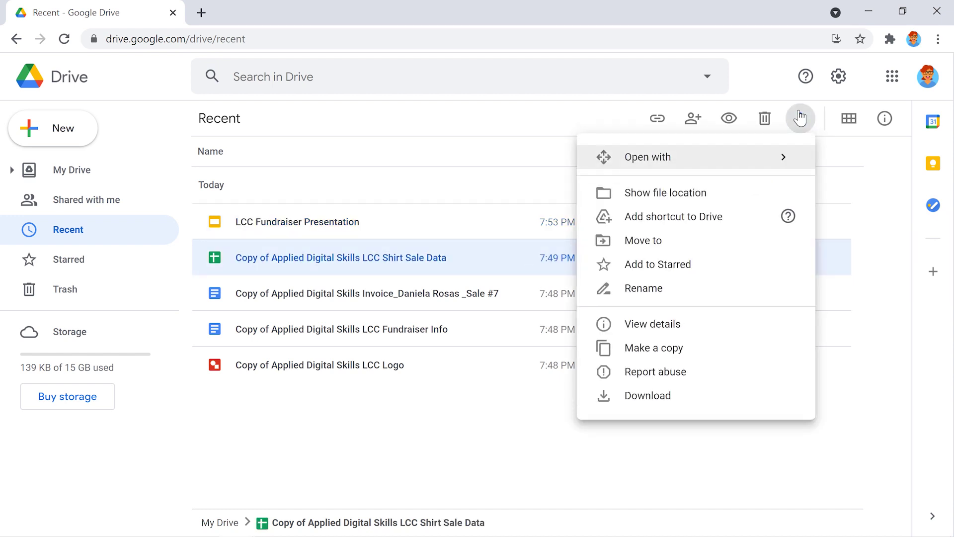
click(693, 288)
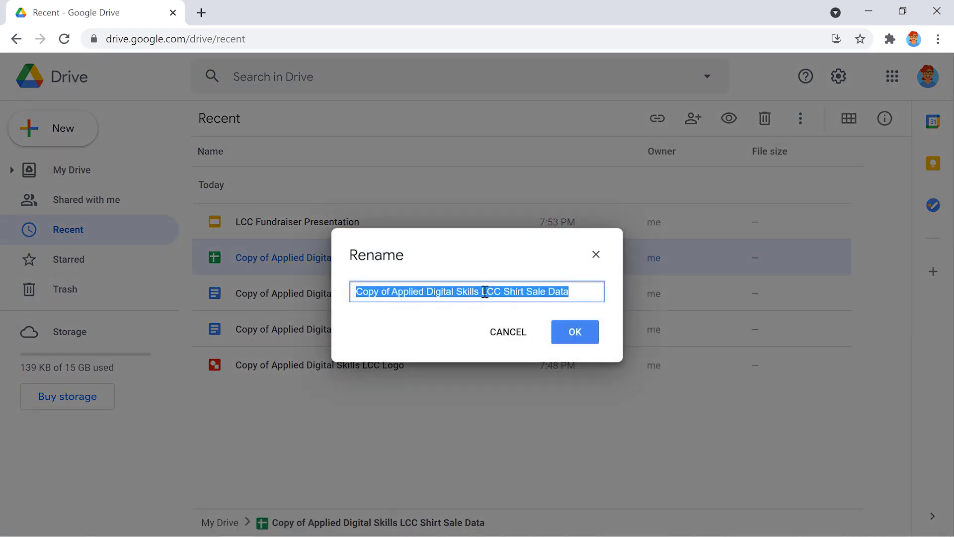
drag(483, 291, 356, 292)
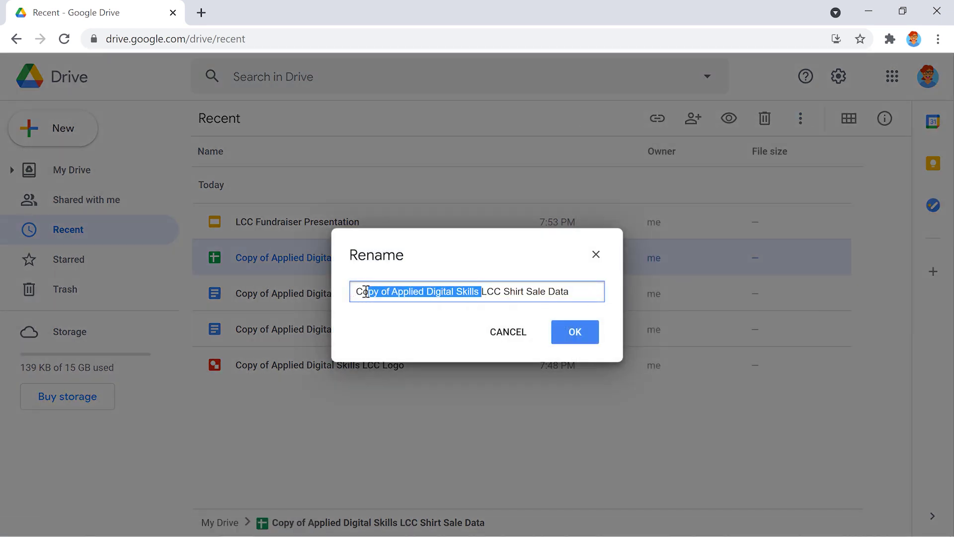
key(BackSpace)
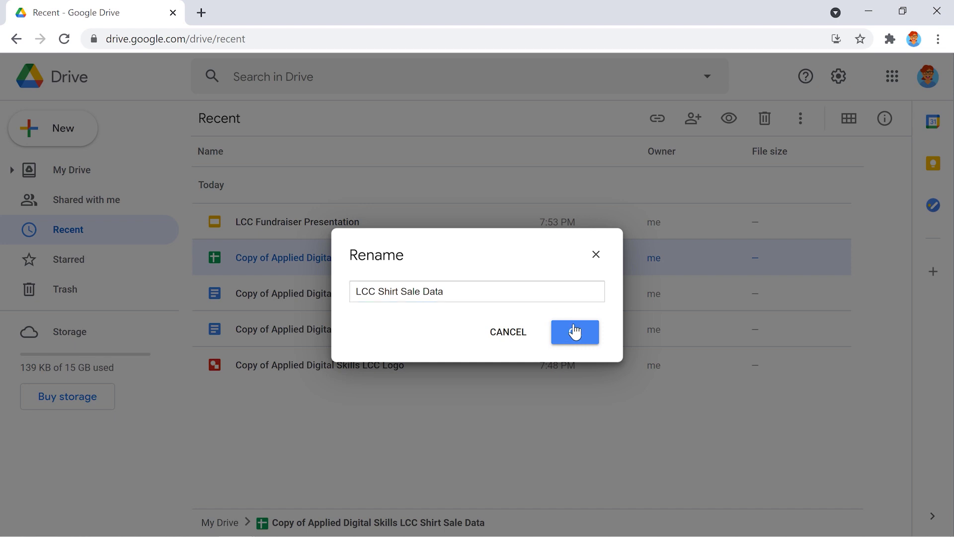
click(576, 332)
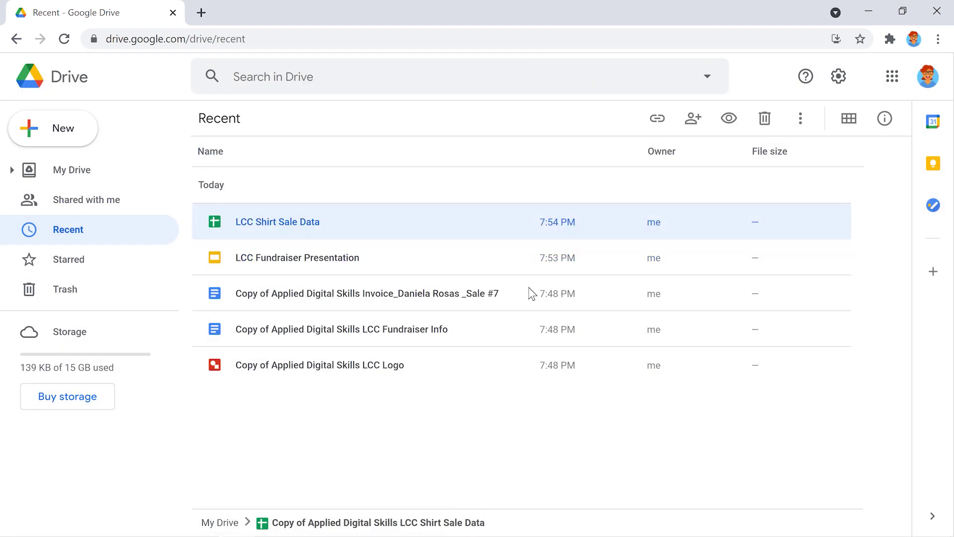
click(531, 294)
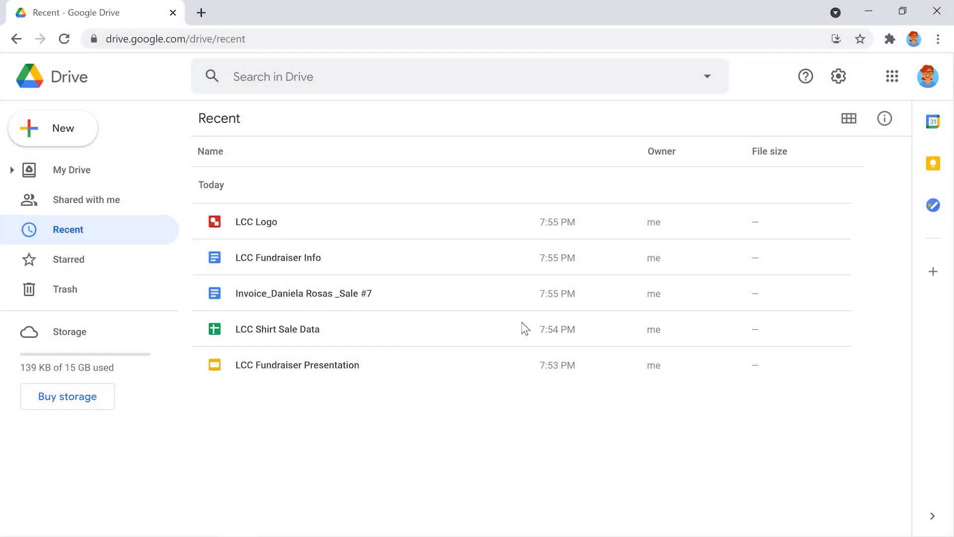
- Make a copy of LCC Shirt Sale Data via File > Make a copy, then close both spreadsheet tabs
double_click(524, 329)
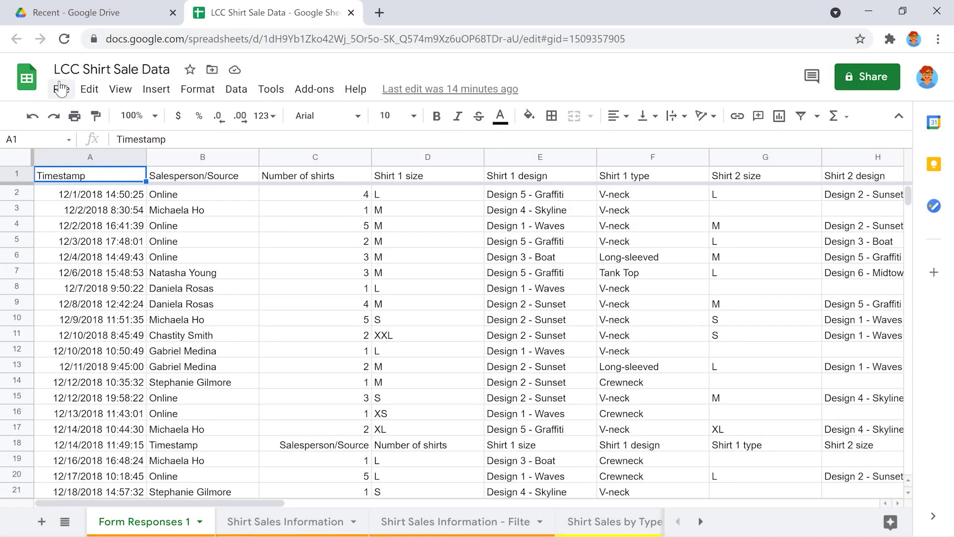
click(61, 88)
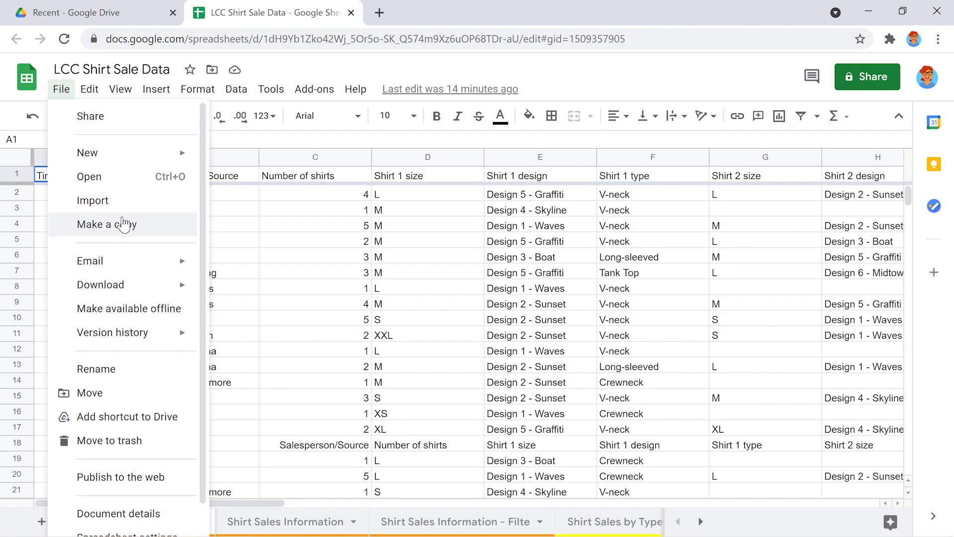
click(107, 225)
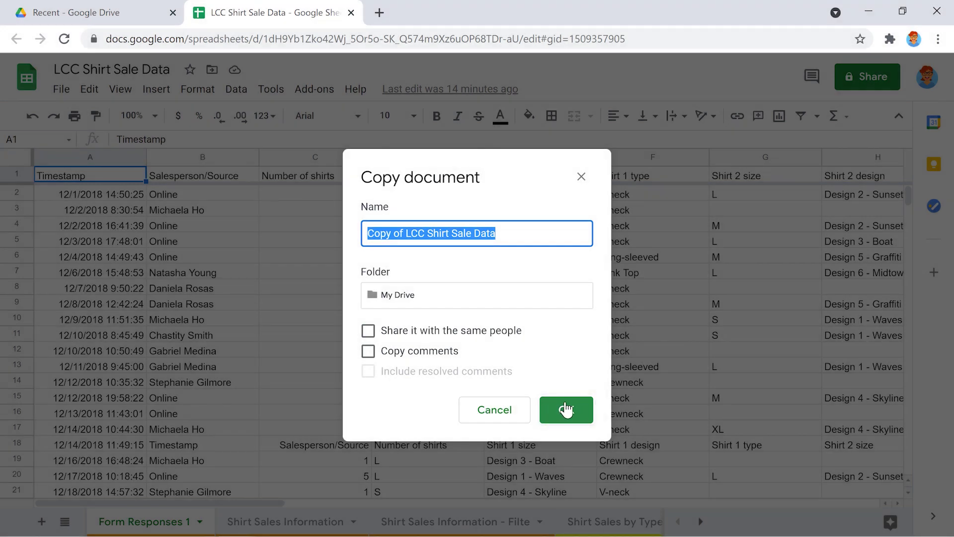
click(566, 409)
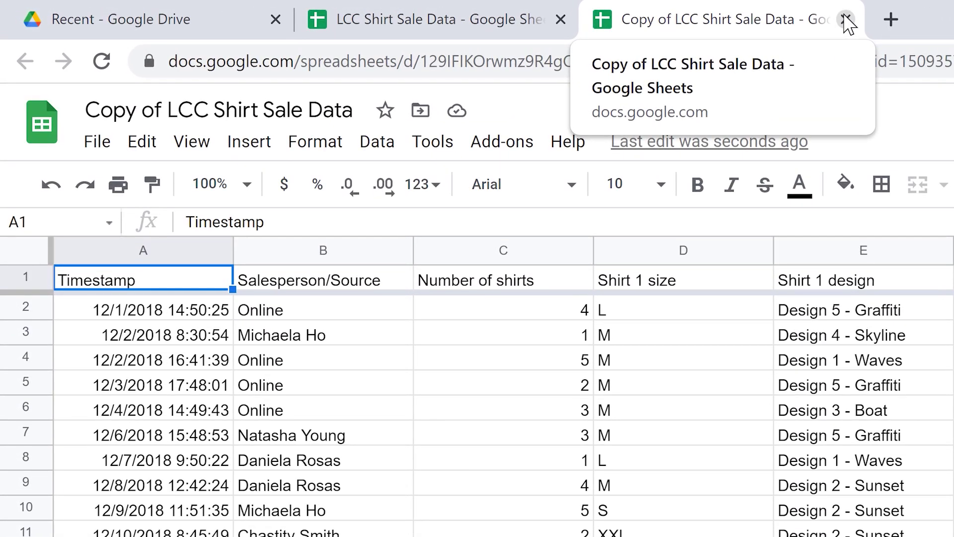
click(846, 19)
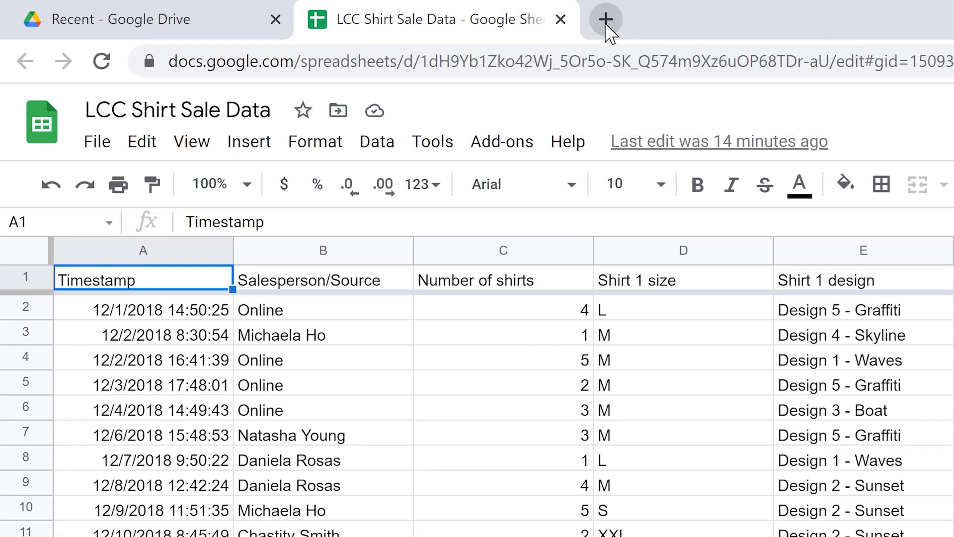
click(561, 19)
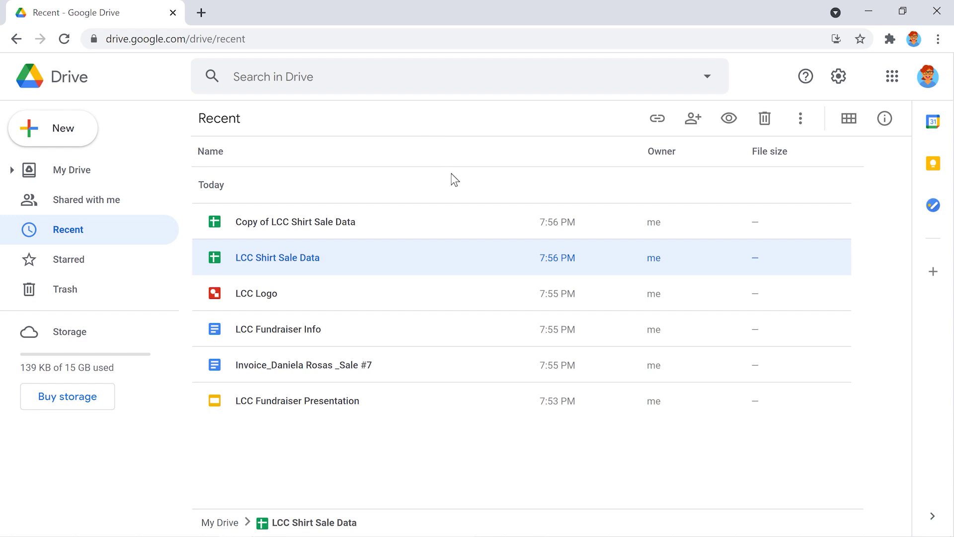
- Move the original LCC Shirt Sale Data spreadsheet to the trash from its File menu and close its tab
click(456, 184)
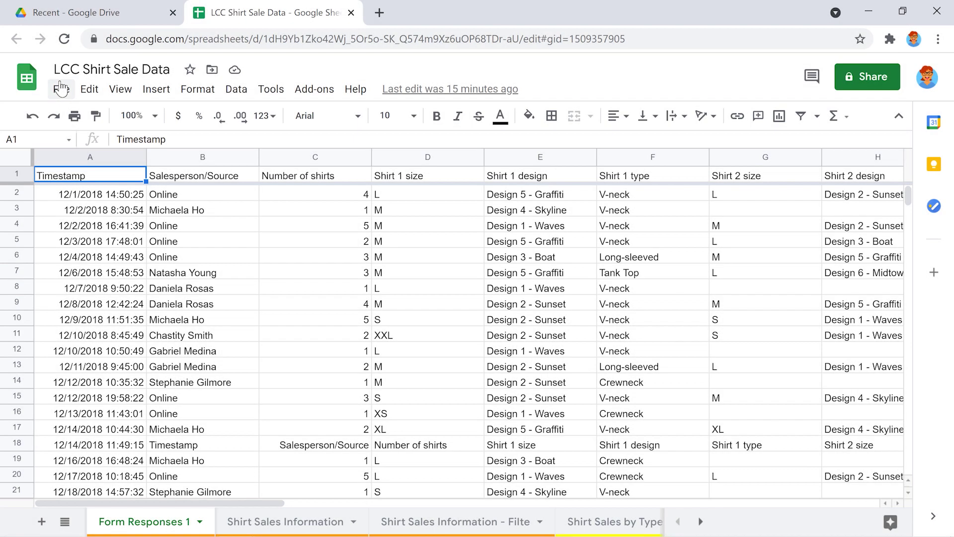
click(61, 88)
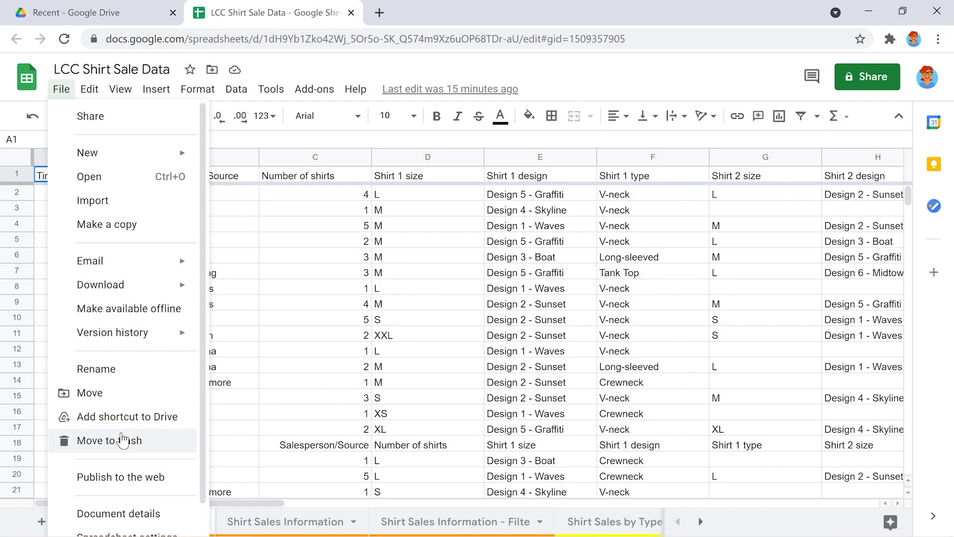
click(123, 440)
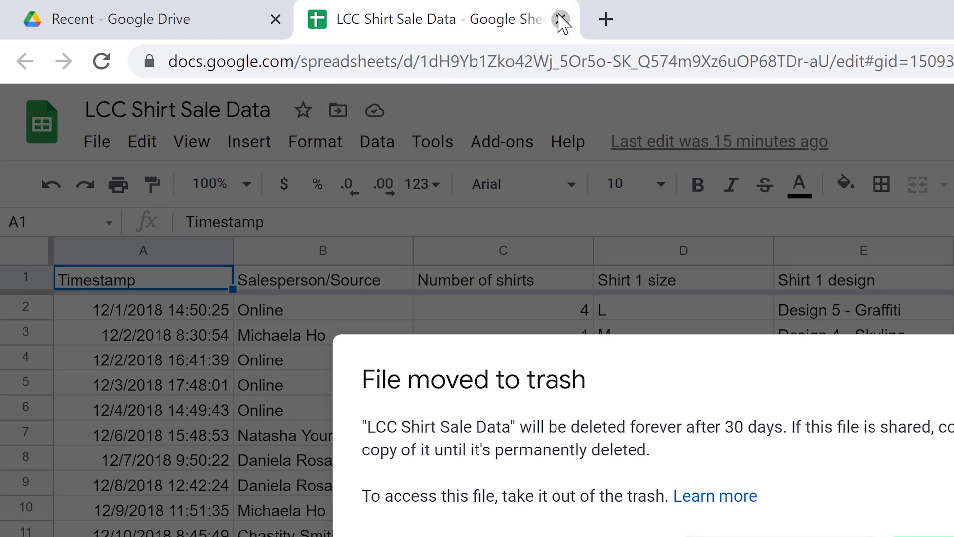
click(516, 18)
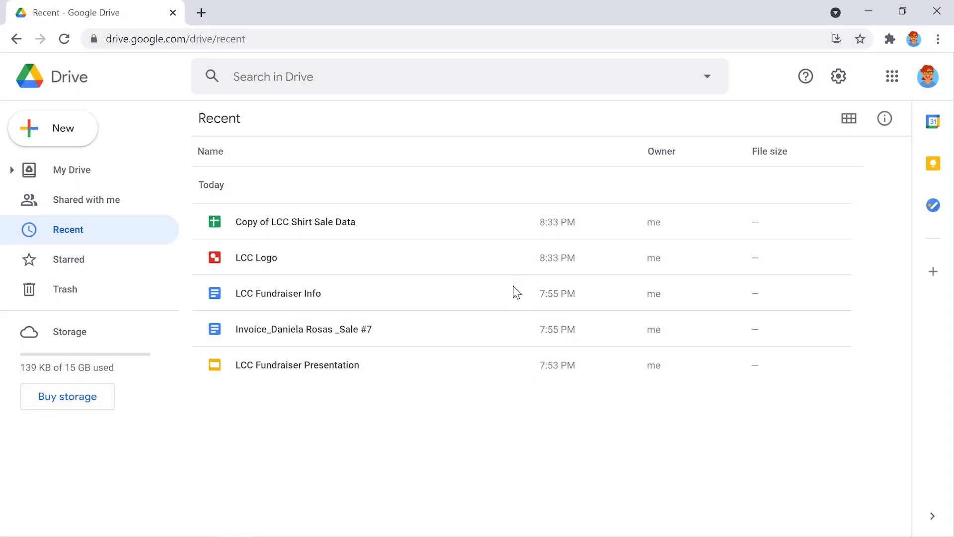
- Download LCC Fundraiser Info from Drive as a Word .docx file
click(514, 293)
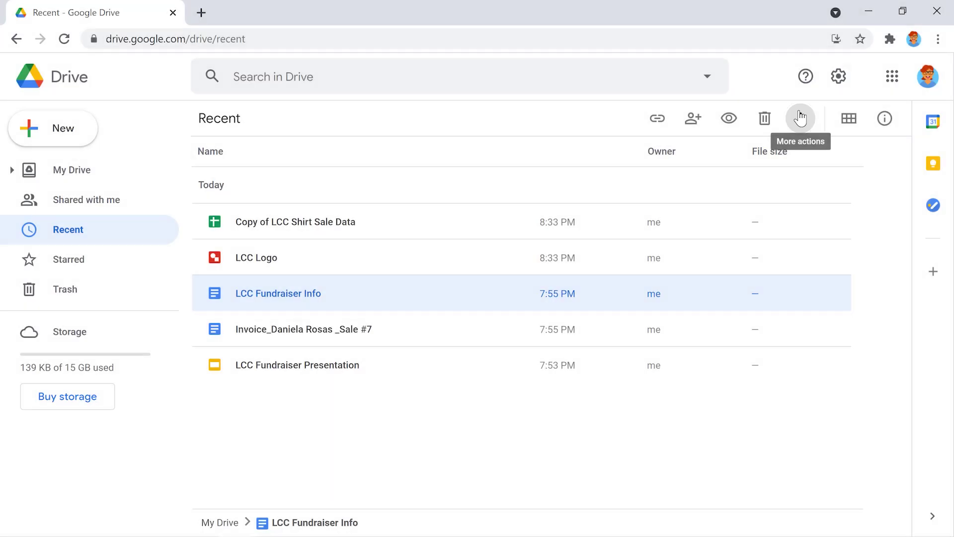
click(801, 118)
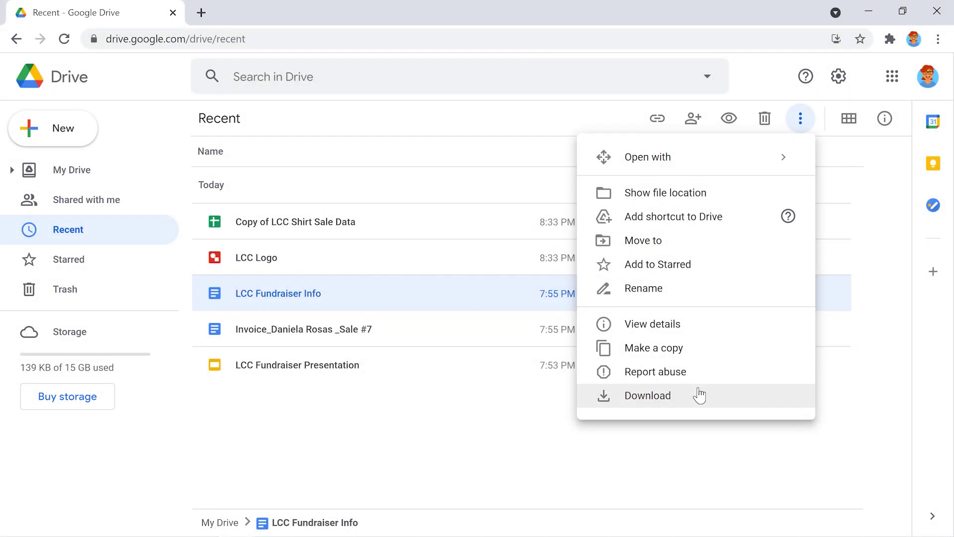
click(699, 395)
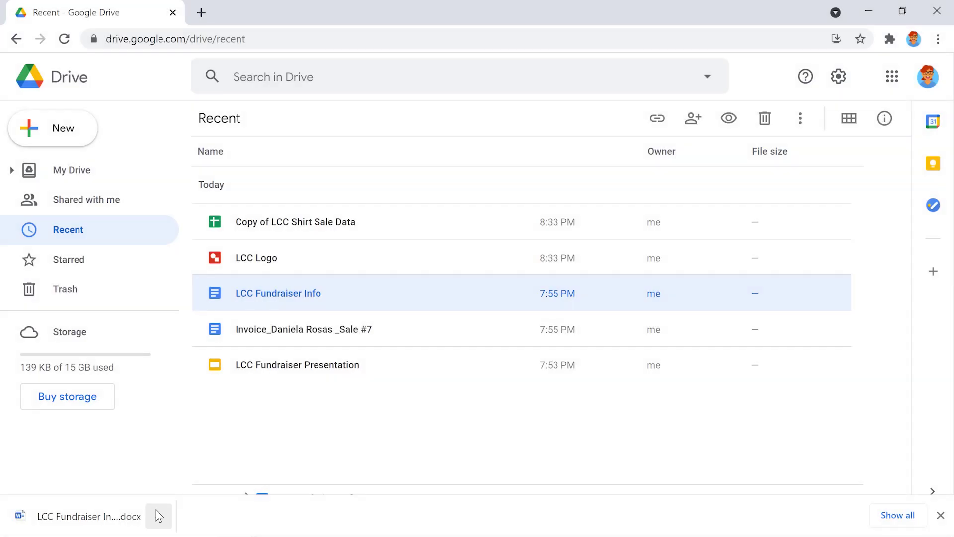
click(159, 515)
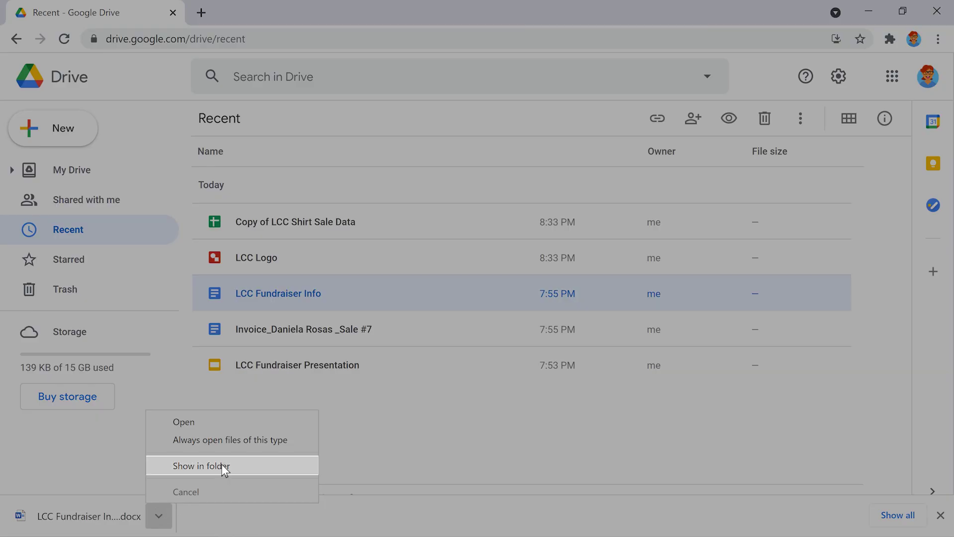
- Show LCC Fundraiser Info.docx in Downloads, open it in Word, then open the doc in Google Docs
click(225, 466)
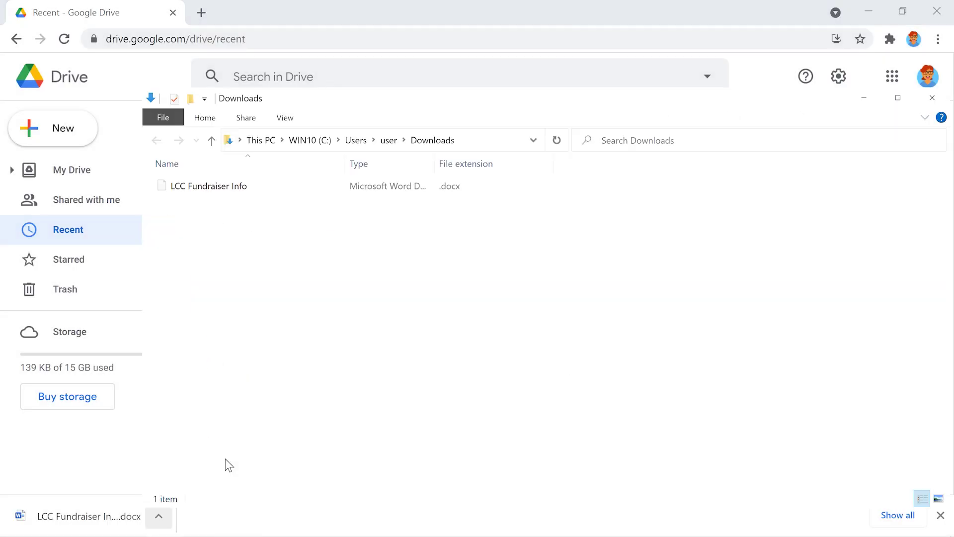
double_click(298, 186)
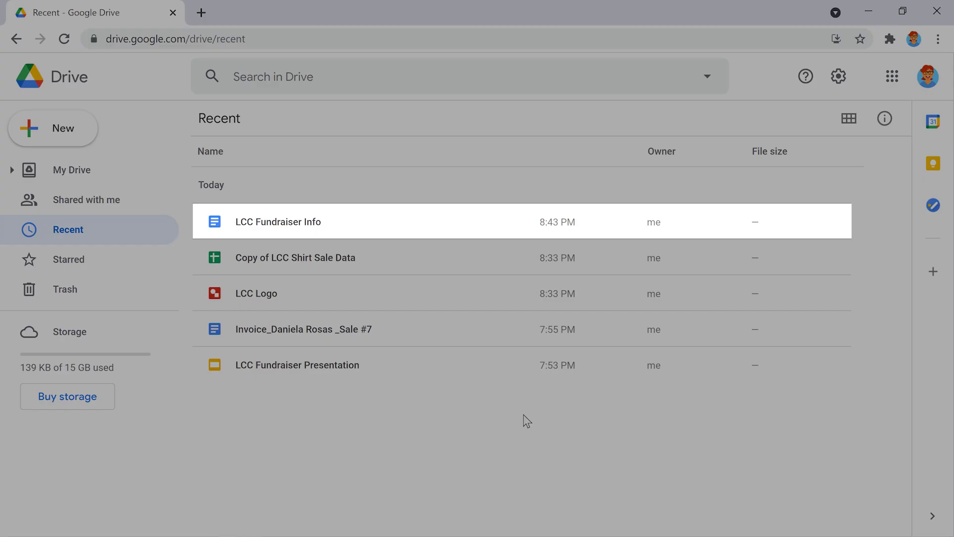
double_click(523, 222)
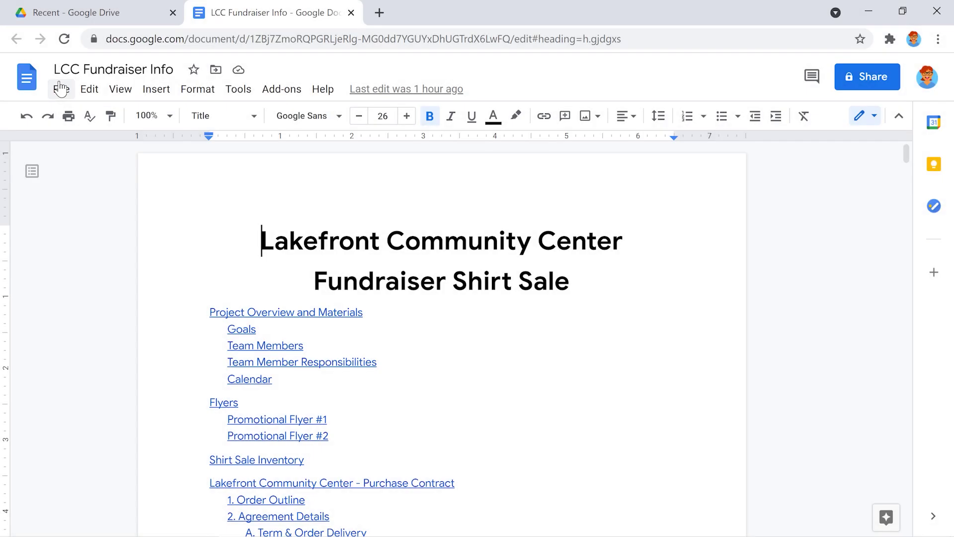
- Download LCC Fundraiser Info as a PDF and open it from Downloads in the browser
click(61, 88)
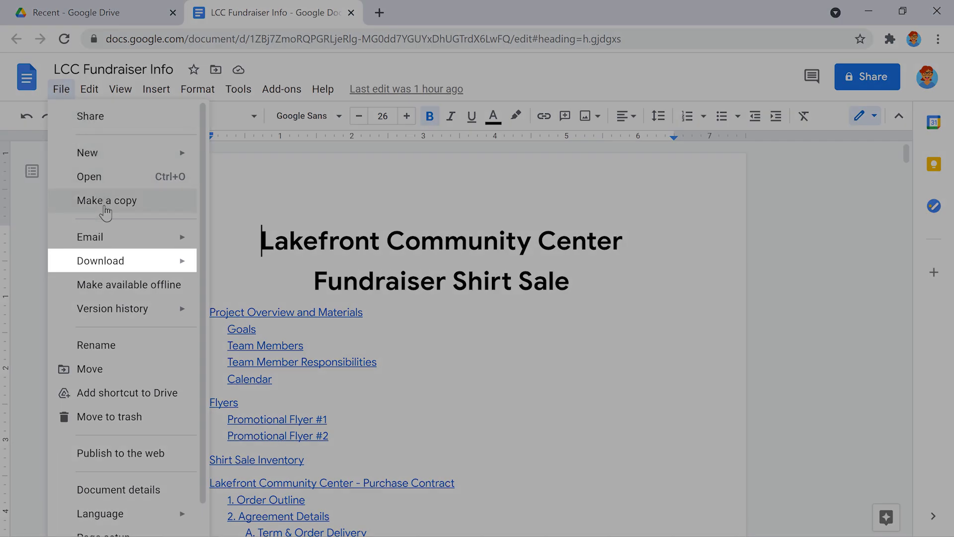
mouse_move(100, 260)
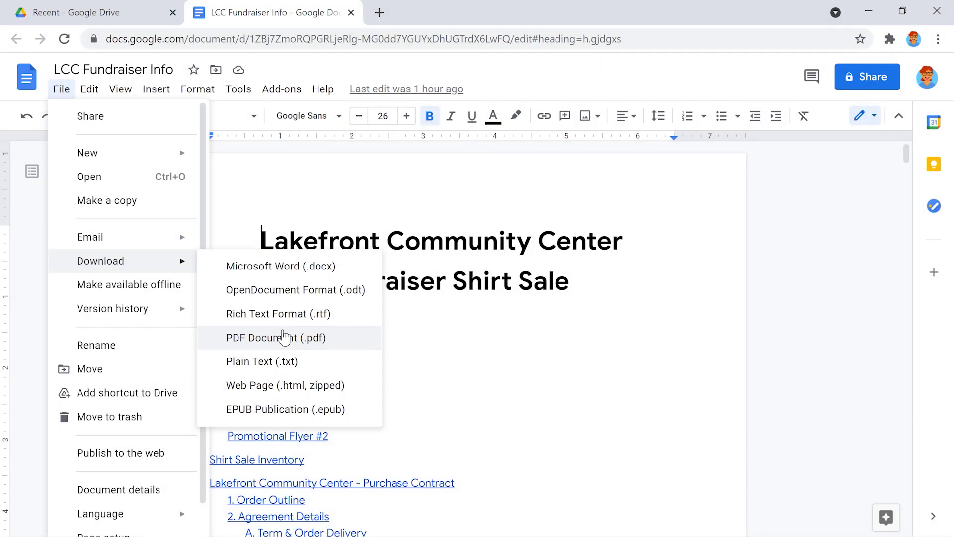
click(284, 337)
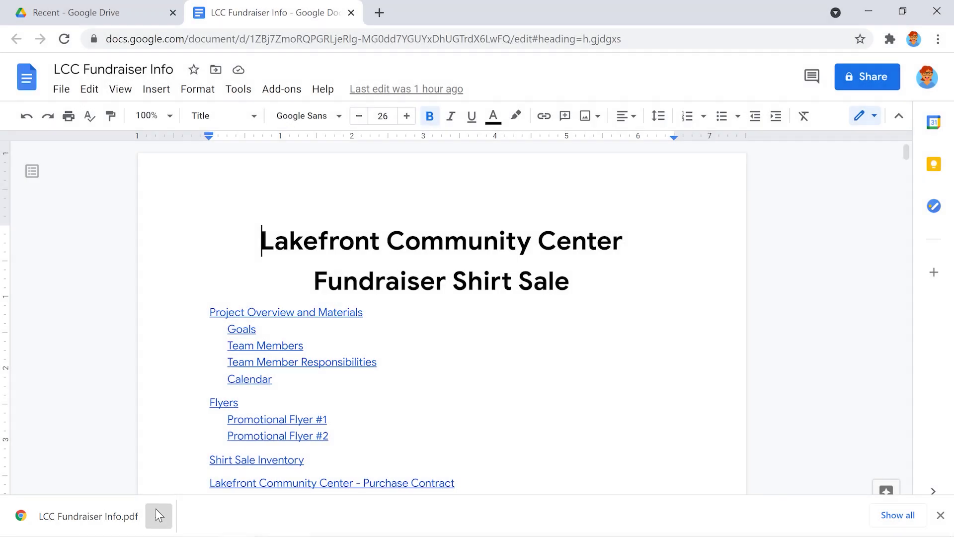
click(156, 508)
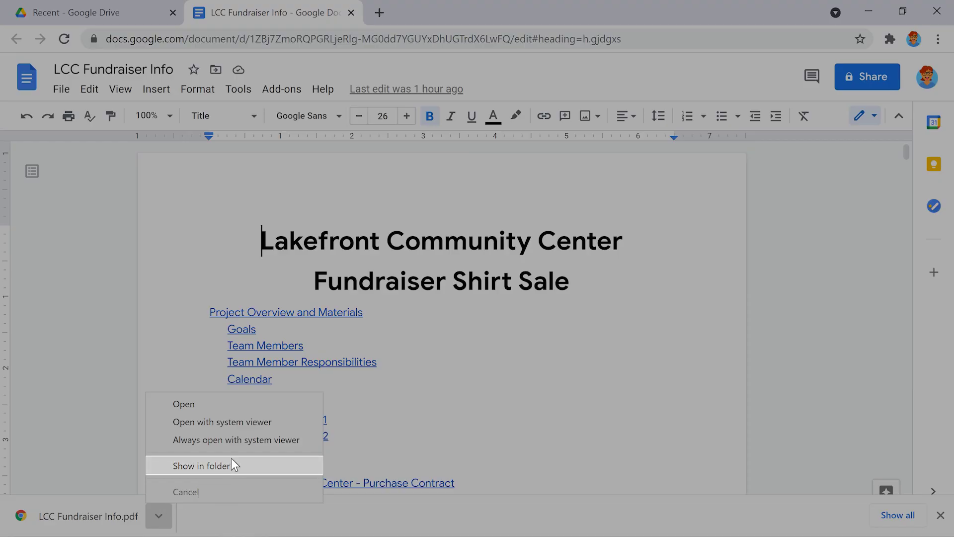
click(232, 460)
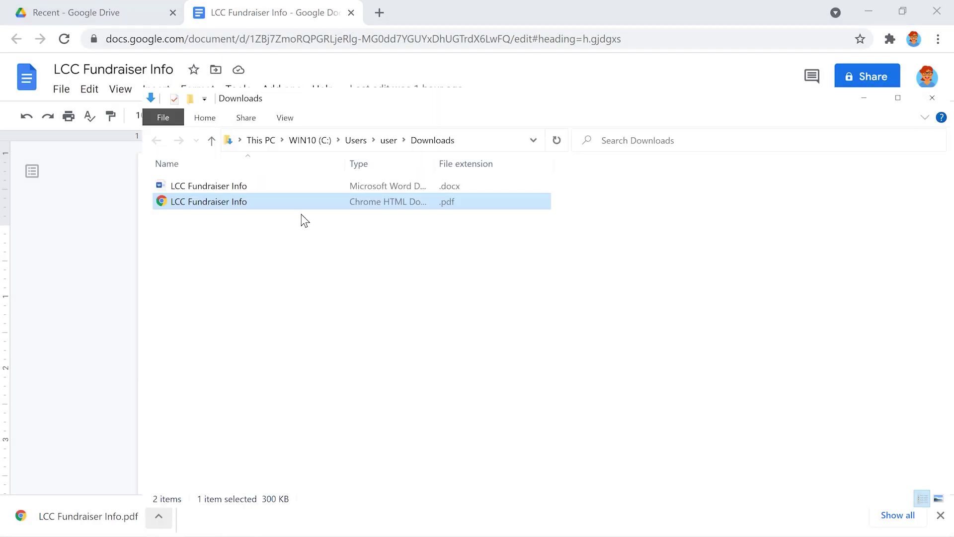
double_click(298, 195)
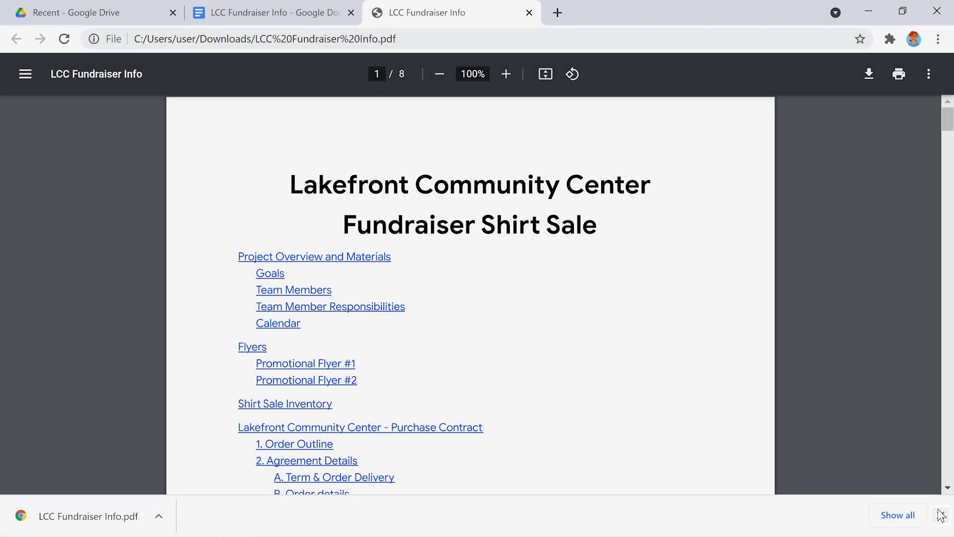
- Dismiss the downloads bar and close the PDF and Docs tabs to return to Drive
click(942, 515)
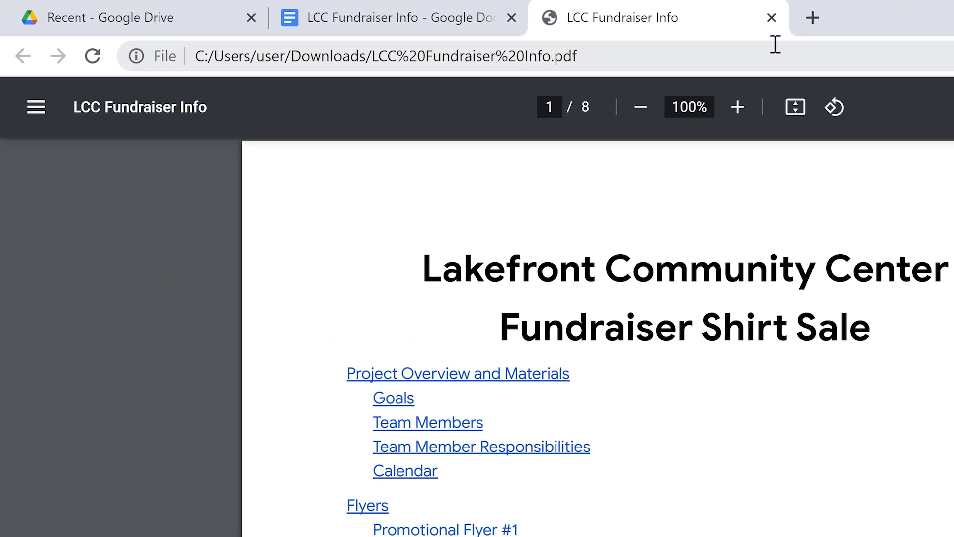
click(847, 20)
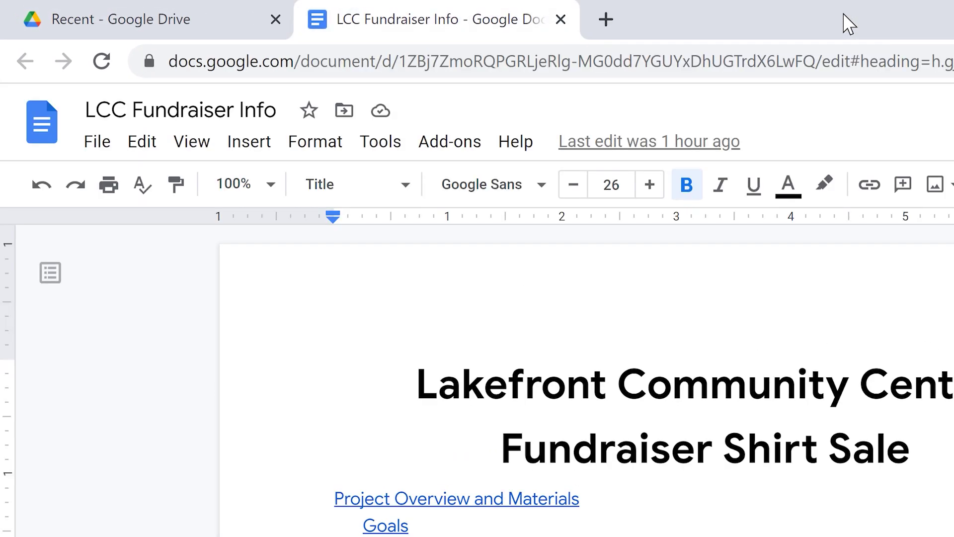
click(562, 20)
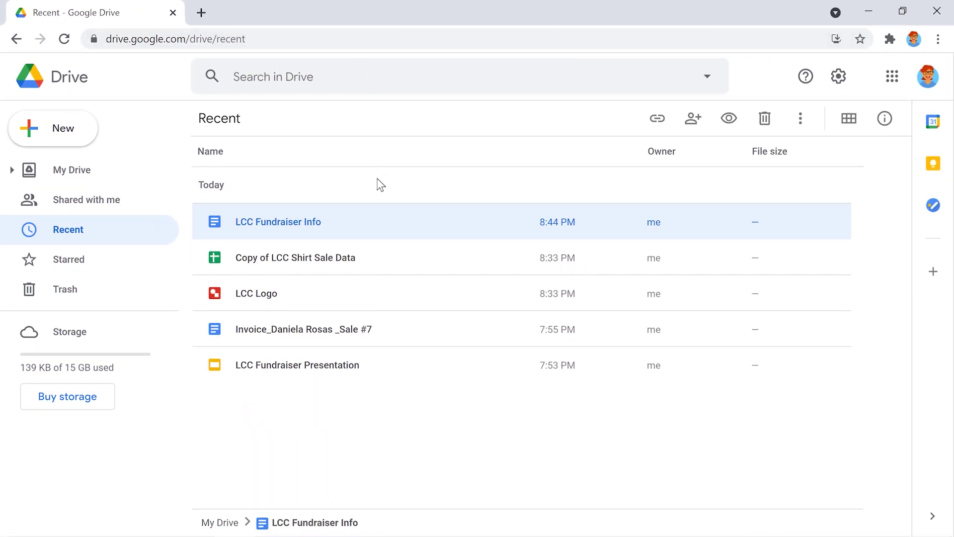
click(380, 184)
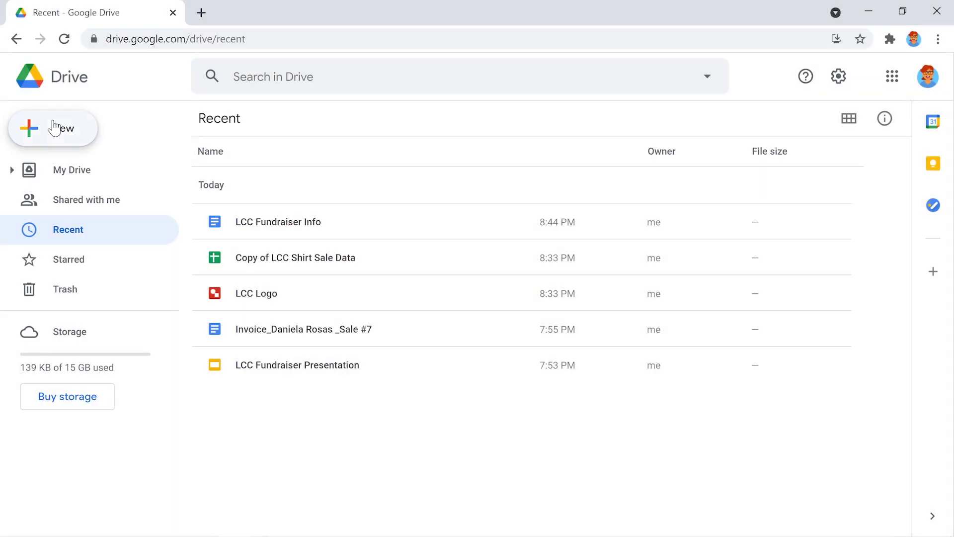
- Upload LCC Fundraiser Info.docx from Downloads through New > File upload
click(57, 133)
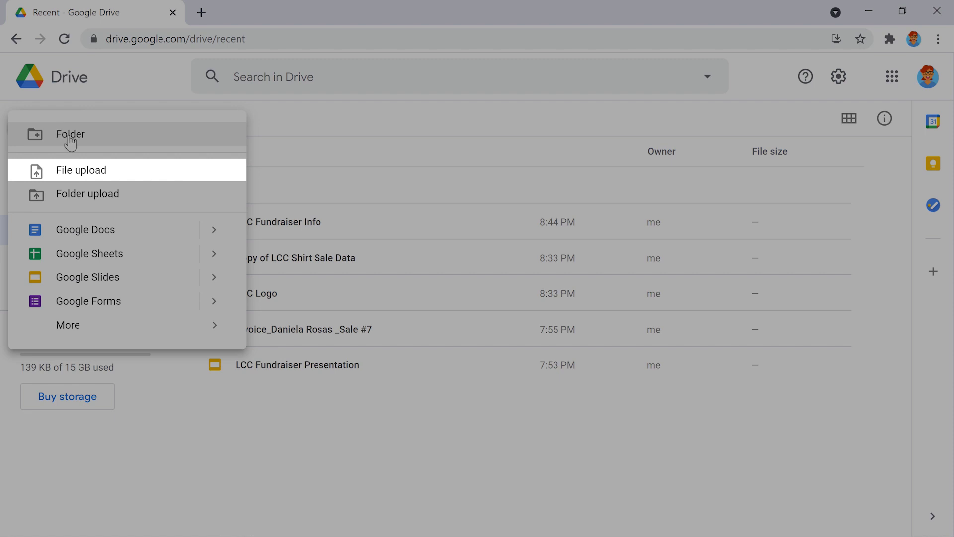
click(120, 169)
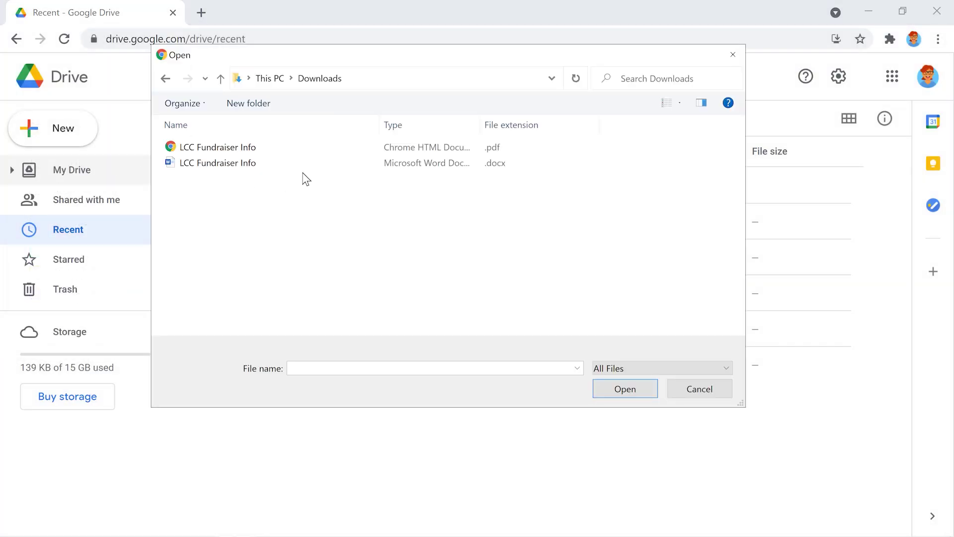
click(318, 161)
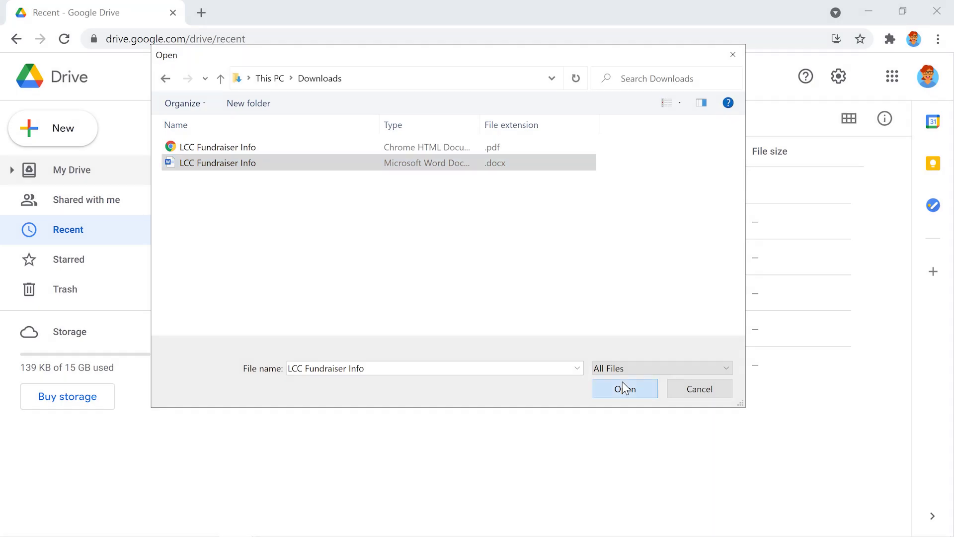
click(626, 389)
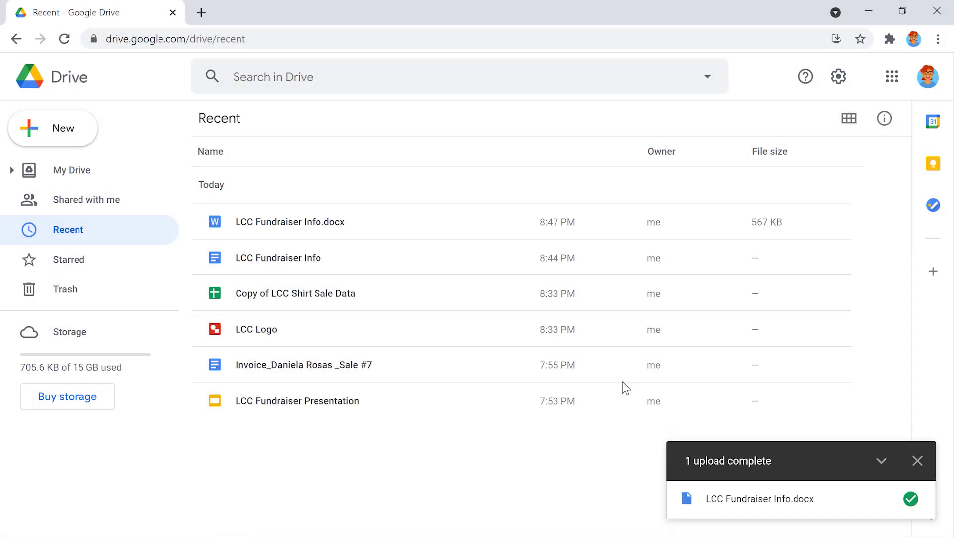
click(917, 460)
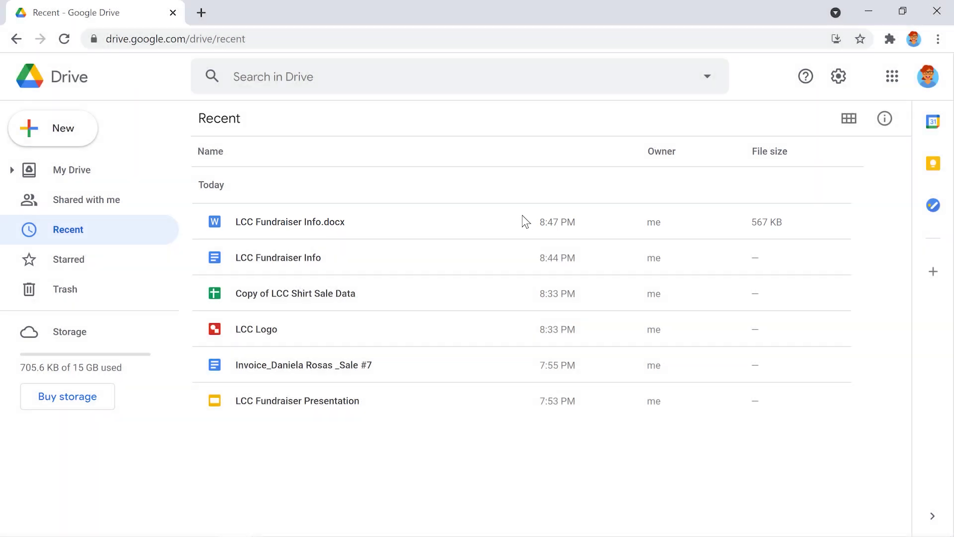
- Open the uploaded LCC Fundraiser Info.docx with Google Docs via More actions > Open with
click(523, 222)
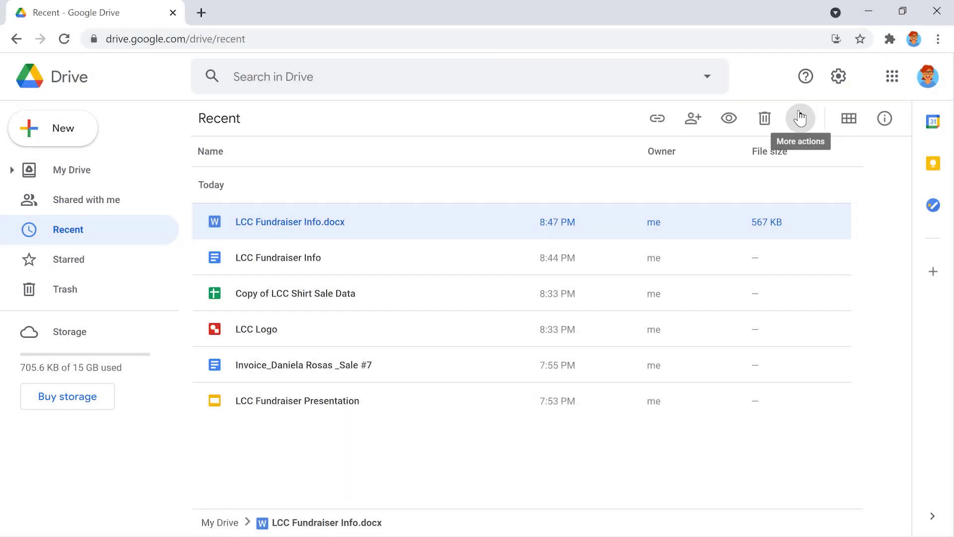
click(800, 118)
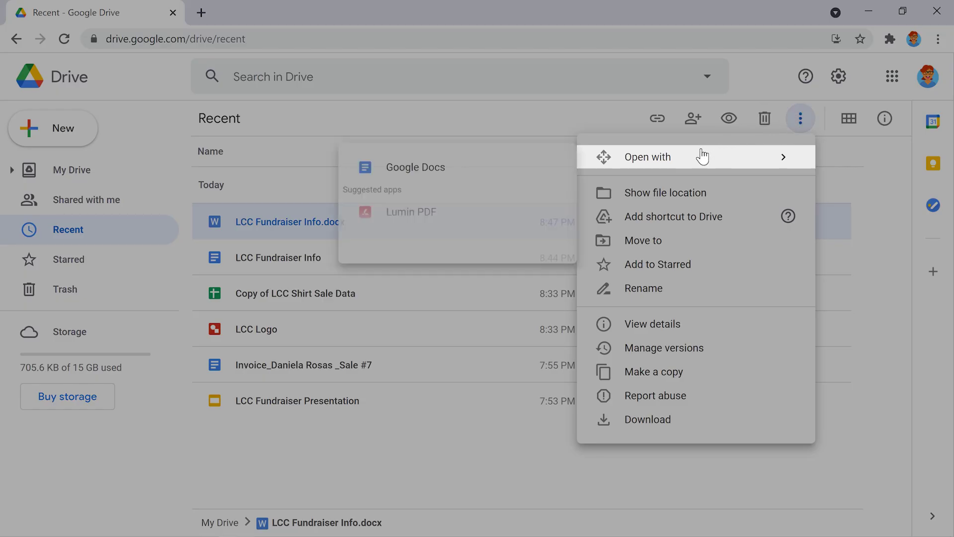
mouse_move(649, 157)
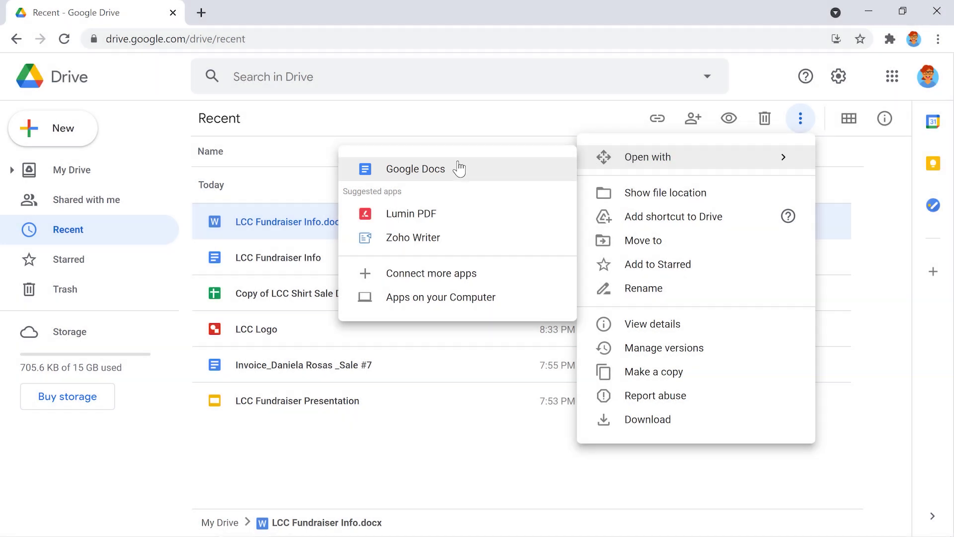
click(460, 169)
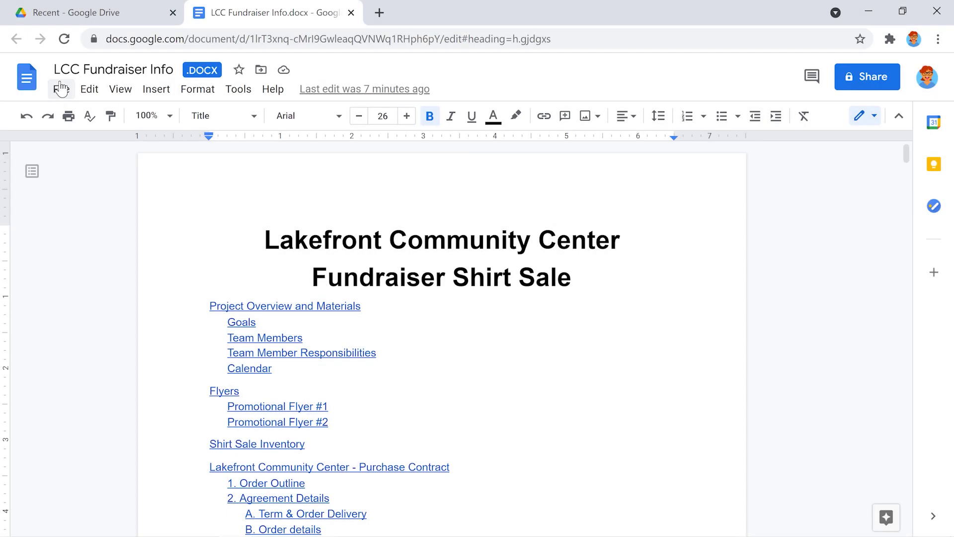
- Save the Word file as a Google Docs file from the File menu and close the document
click(62, 89)
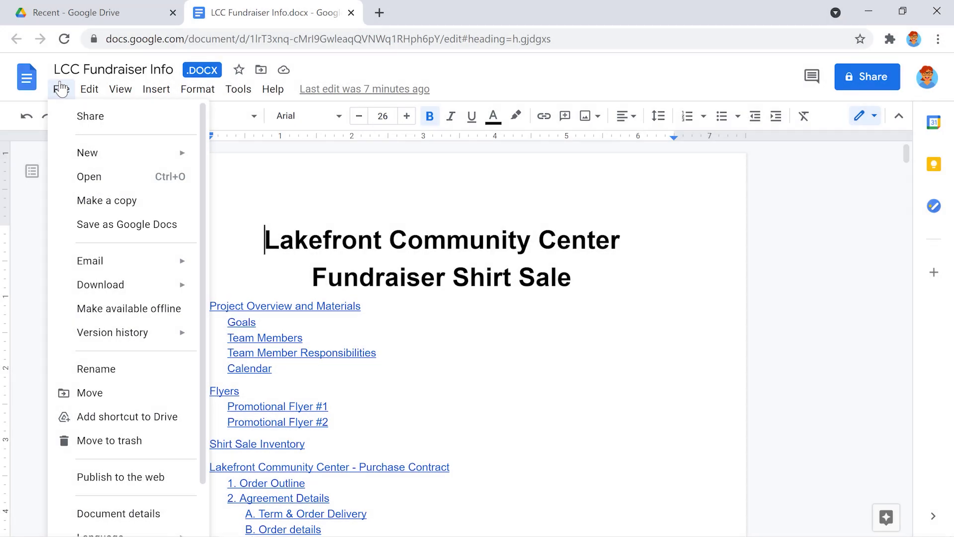
click(61, 89)
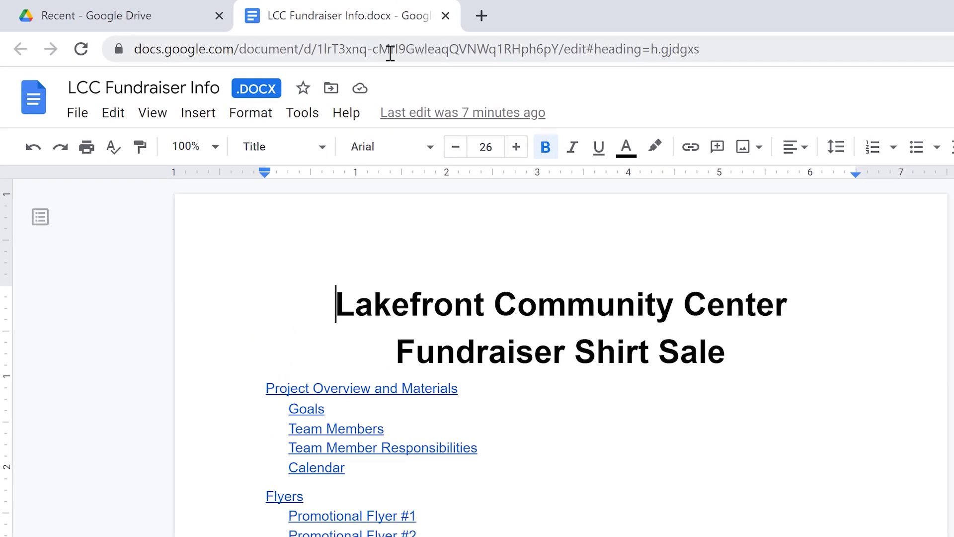
click(560, 19)
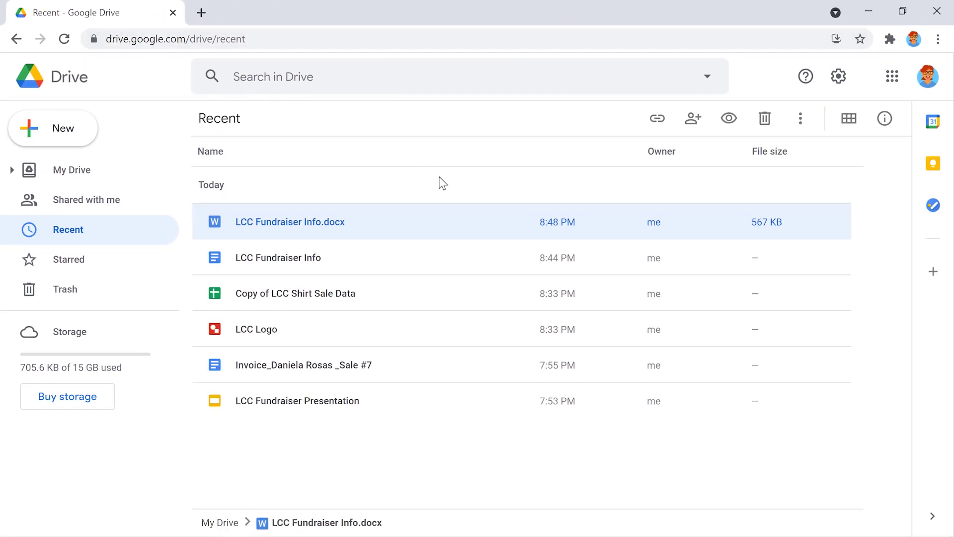
click(440, 182)
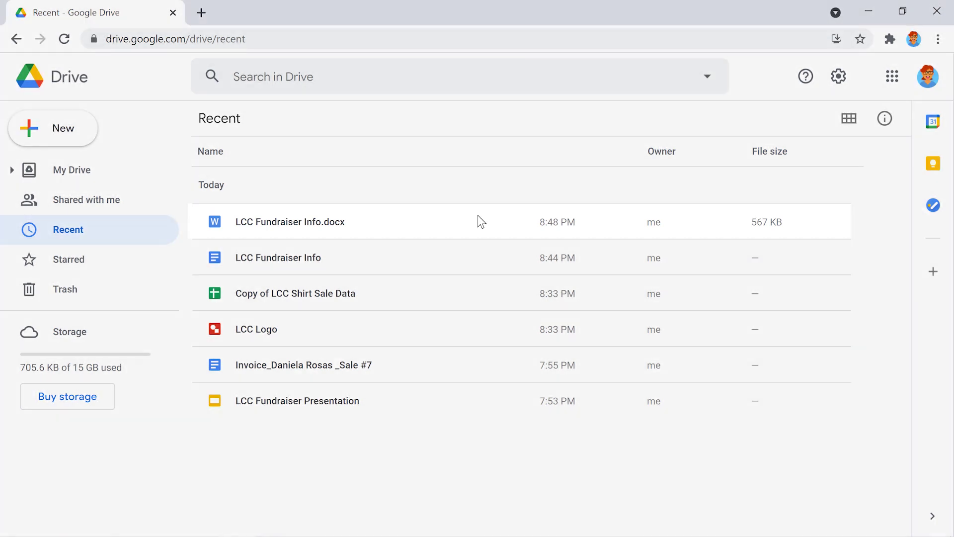
- Trash LCC Fundraiser Info.docx using the toolbar Remove icon
click(479, 221)
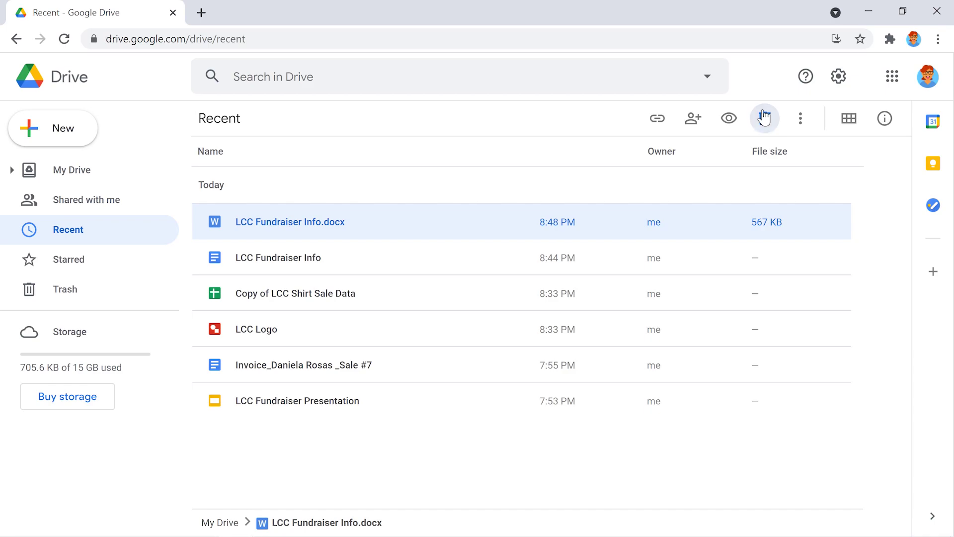
click(764, 118)
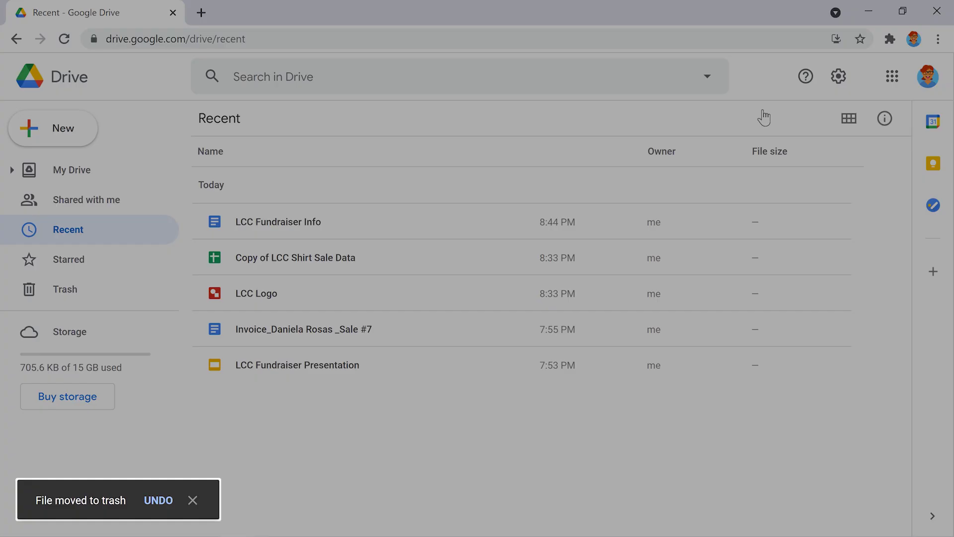